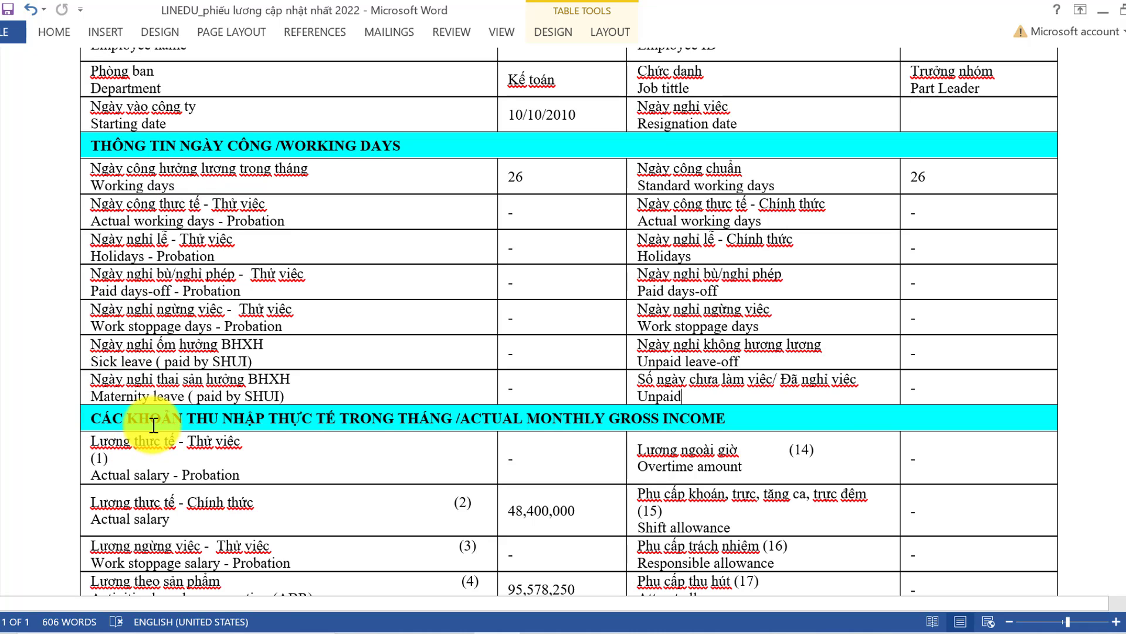
Review the salary and bonus items (1) to (12) in the payslip's actual monthly gross income section.
left_click_drag(153, 424, 390, 424)
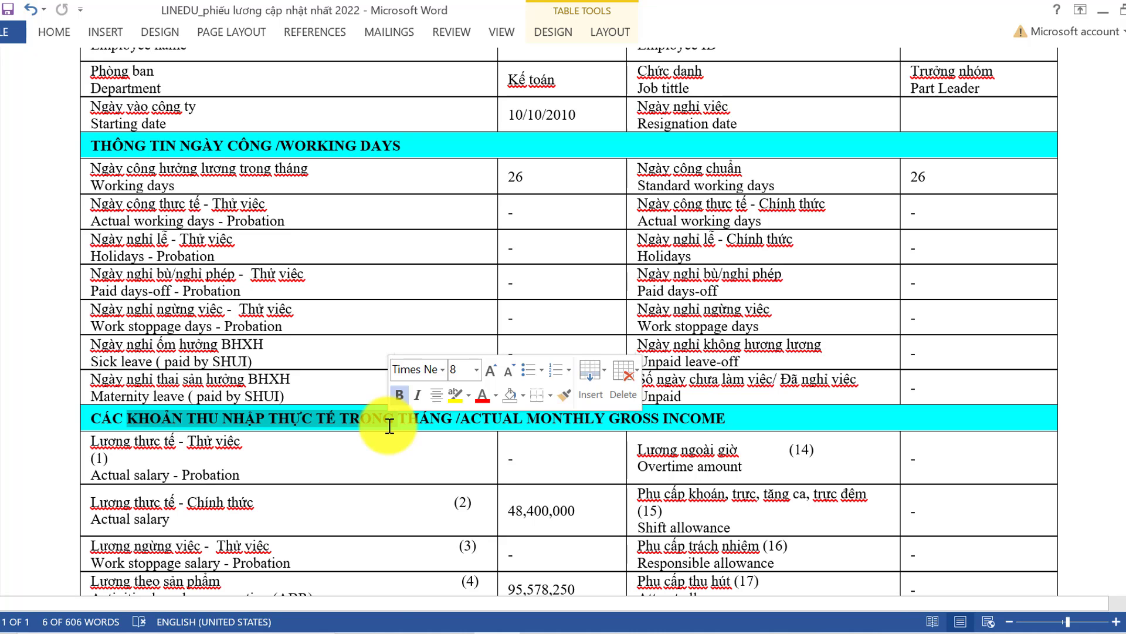
left_click(389, 425)
scroll(389, 424, "down", 3)
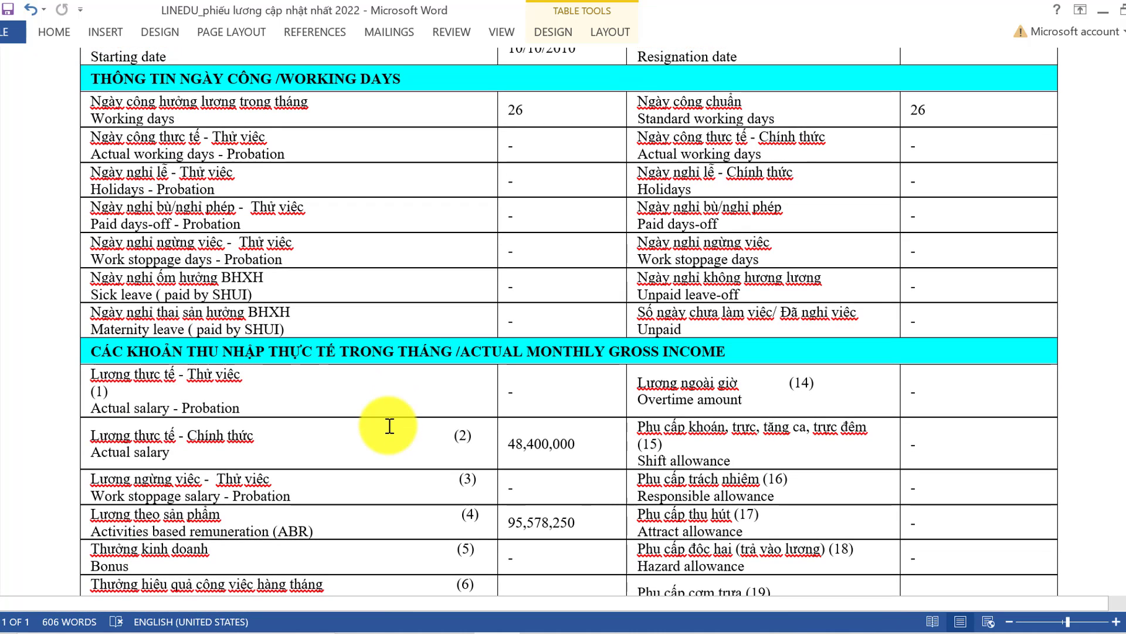
scroll(364, 375, "down", 3)
scroll(234, 194, "up", 3)
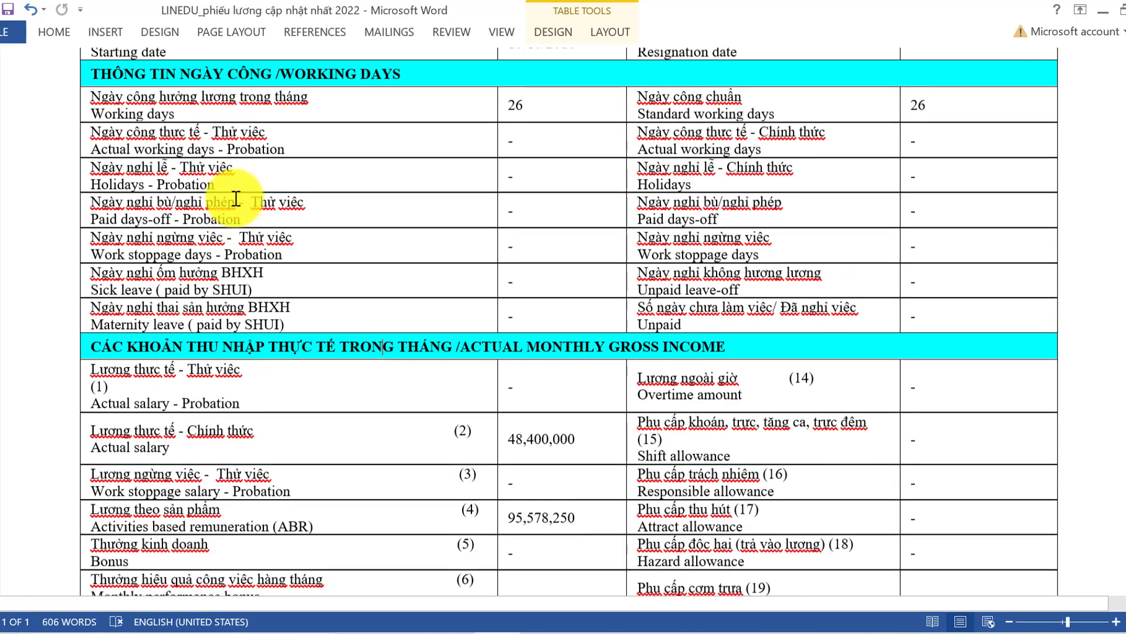
scroll(228, 212, "up", 2)
scroll(231, 211, "down", 1, "ctrl")
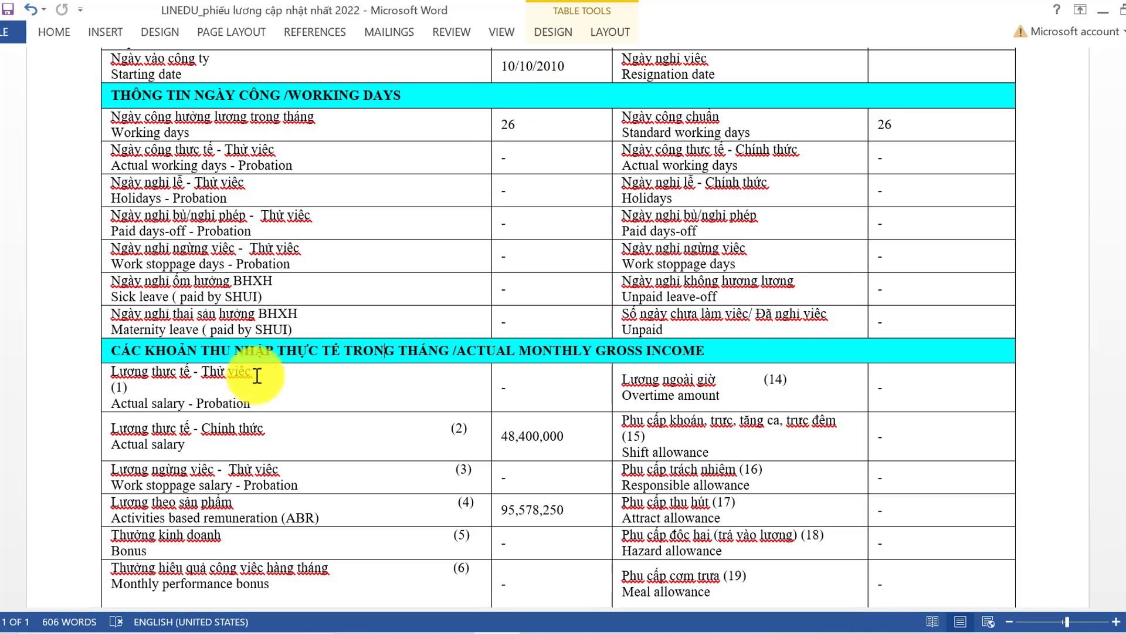
left_click(230, 427)
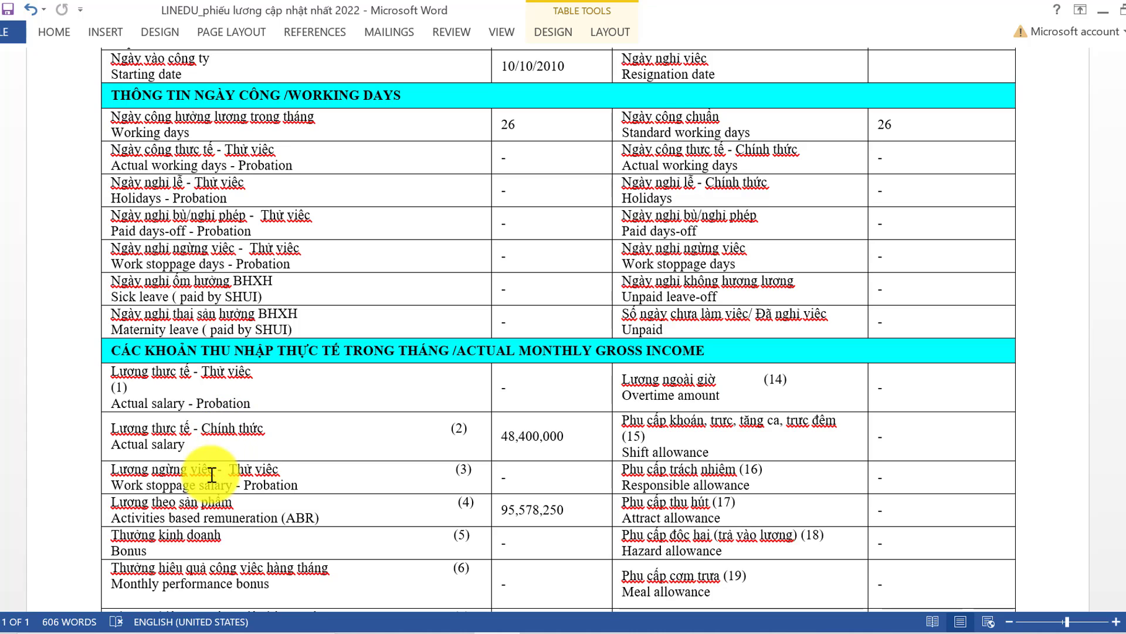
left_click(212, 473)
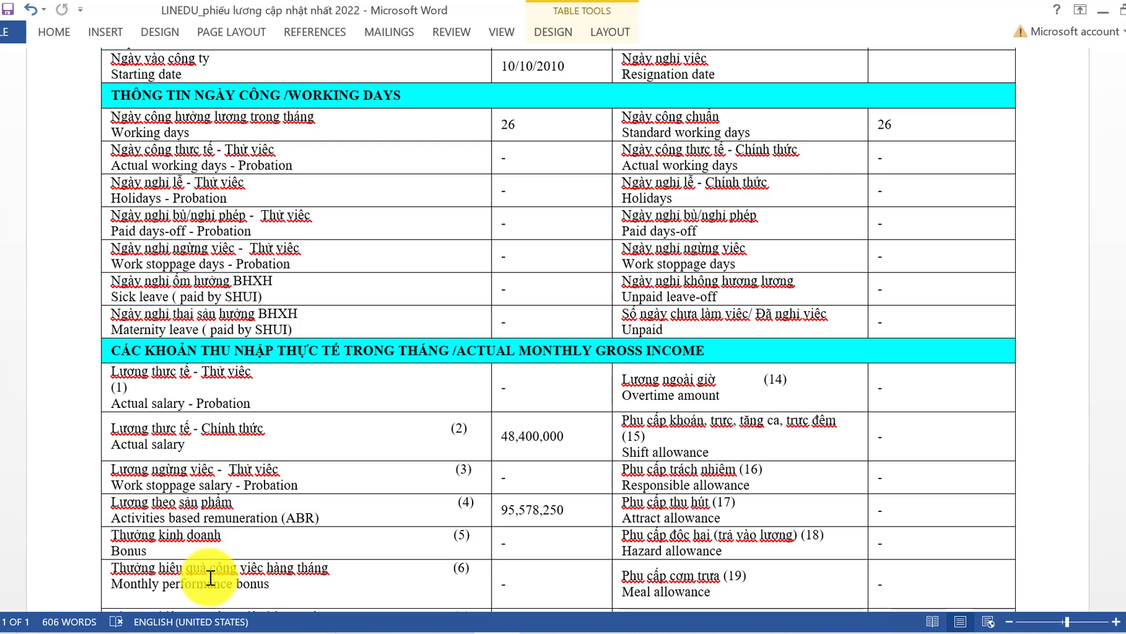
scroll(210, 577, "down", 5)
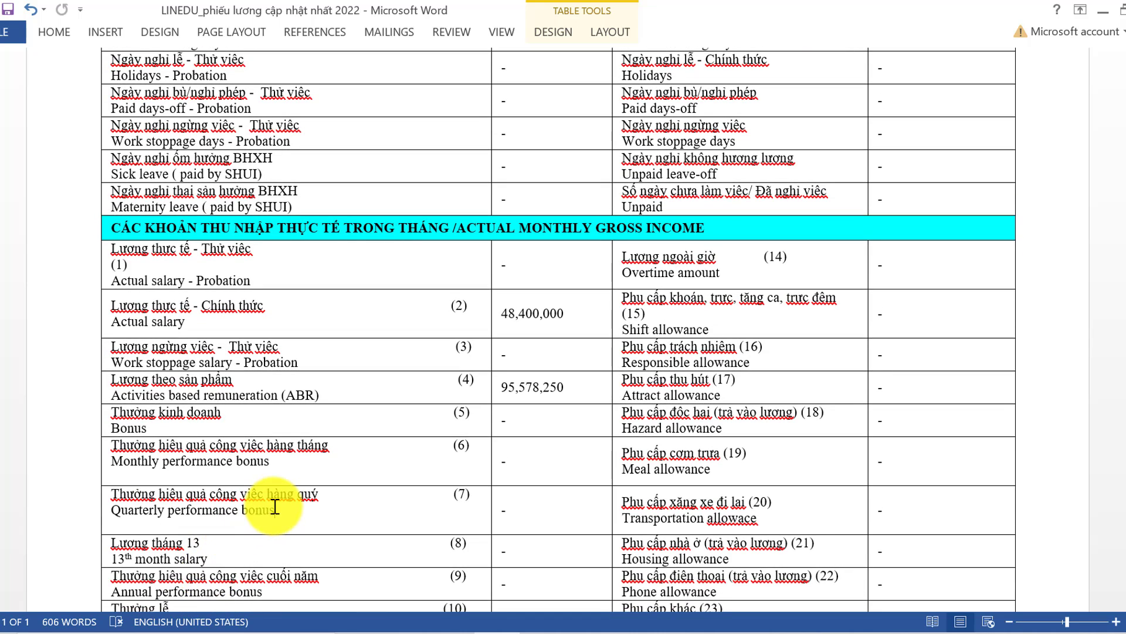
scroll(273, 506, "down", 3)
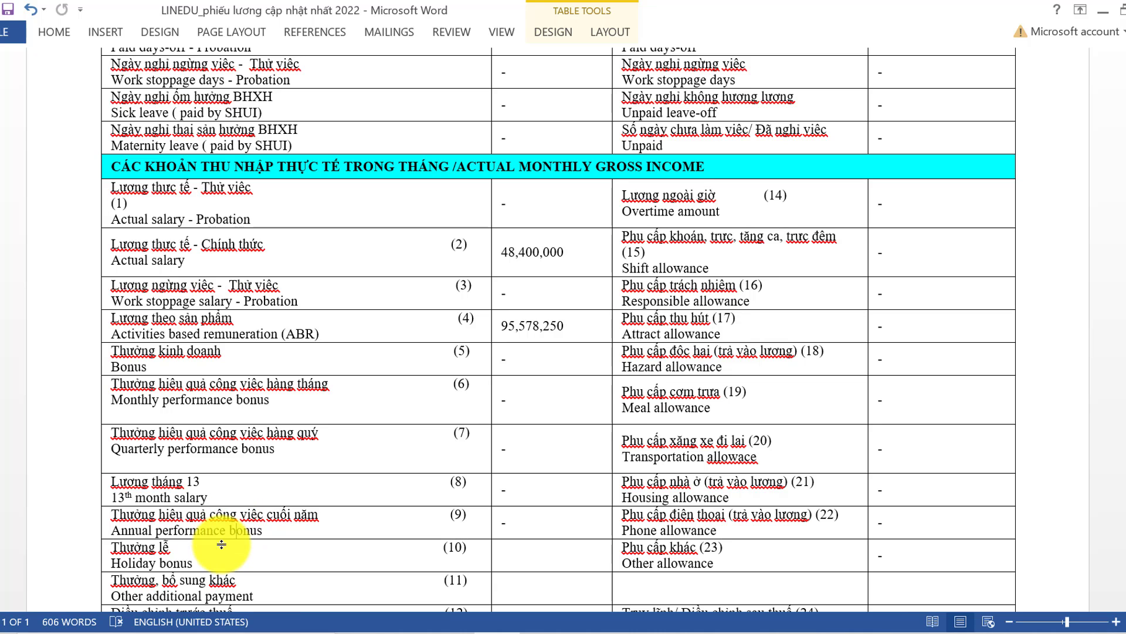
scroll(218, 403, "down", 5)
scroll(446, 432, "up", 5)
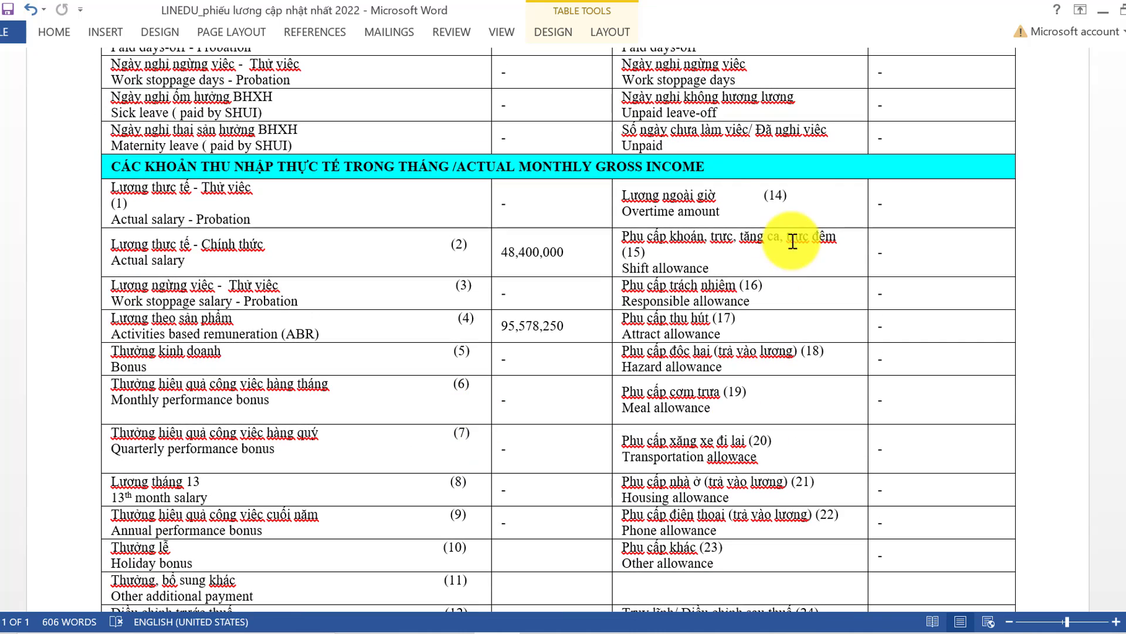
Review the overtime, allowance and adjustment items in the gross income section, from overtime amount (14) to other net adjustment (24).
left_click(759, 203)
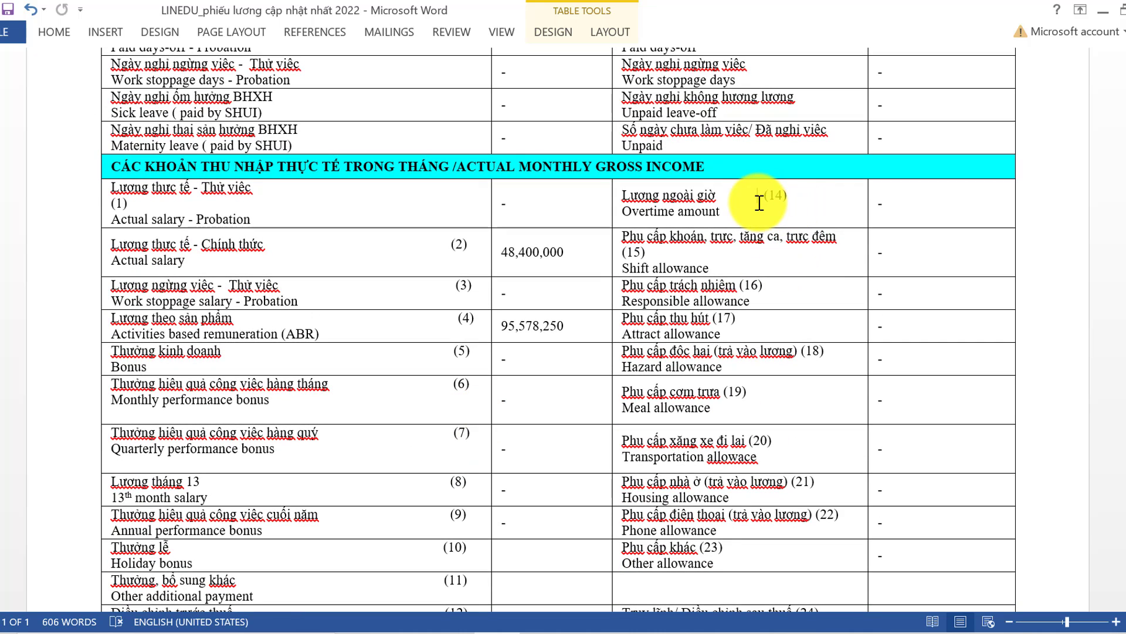
left_click(711, 249)
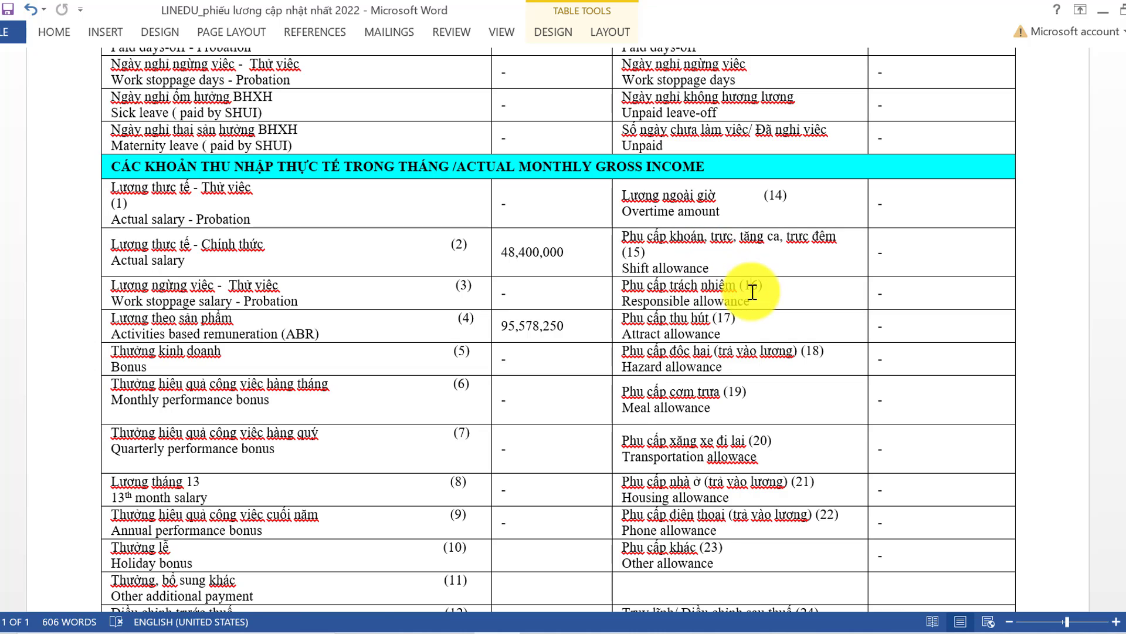
left_click(736, 333)
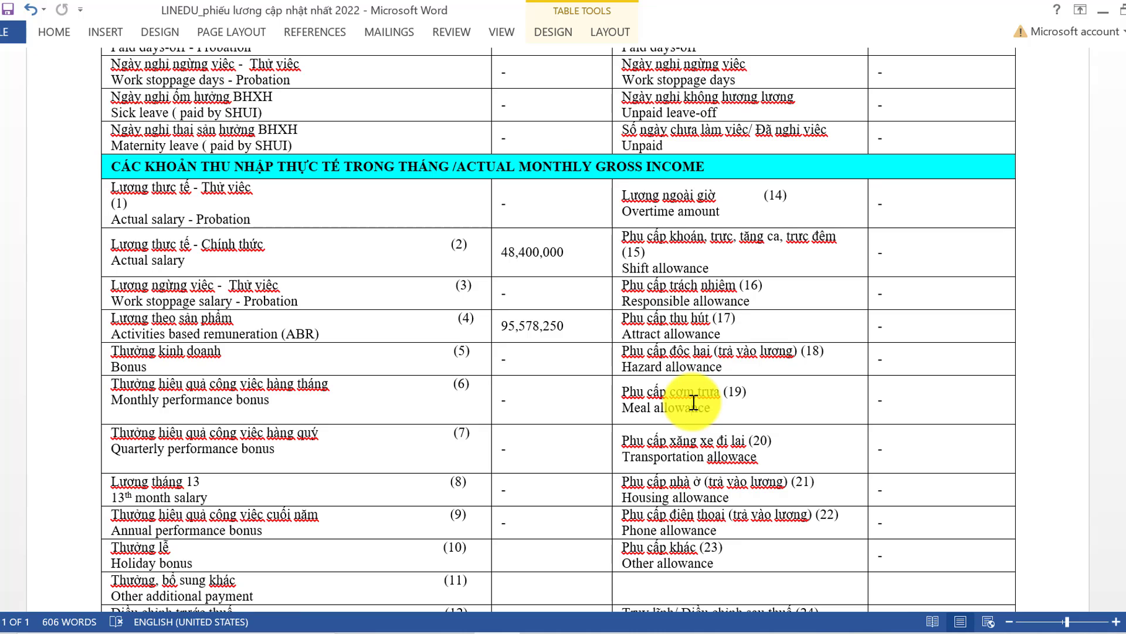
left_click_drag(715, 442, 649, 443)
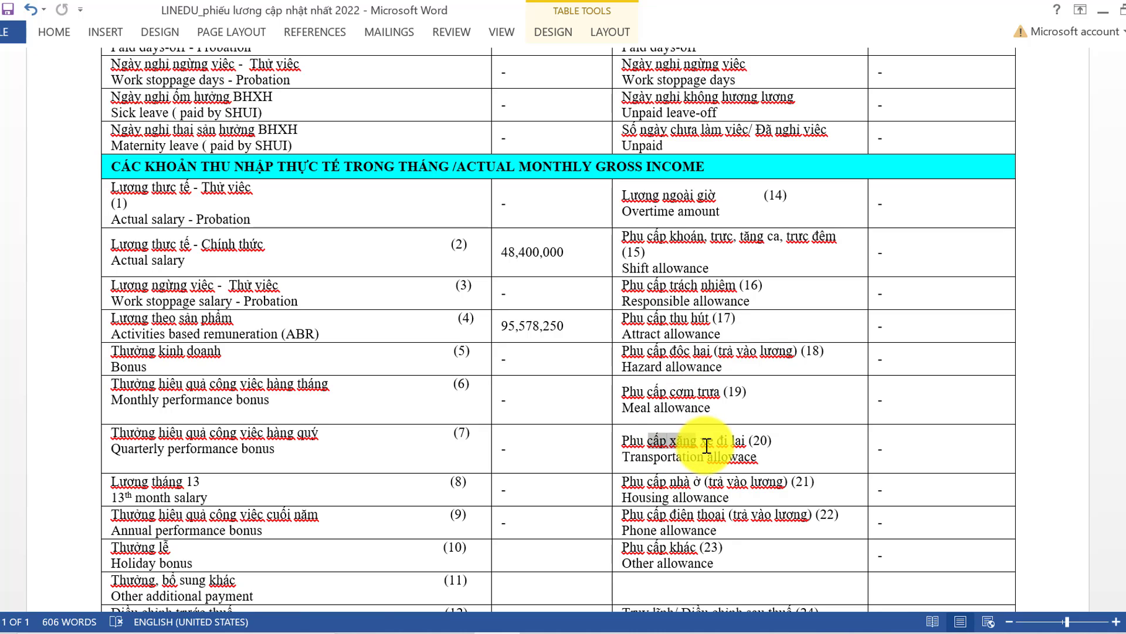
left_click(648, 480)
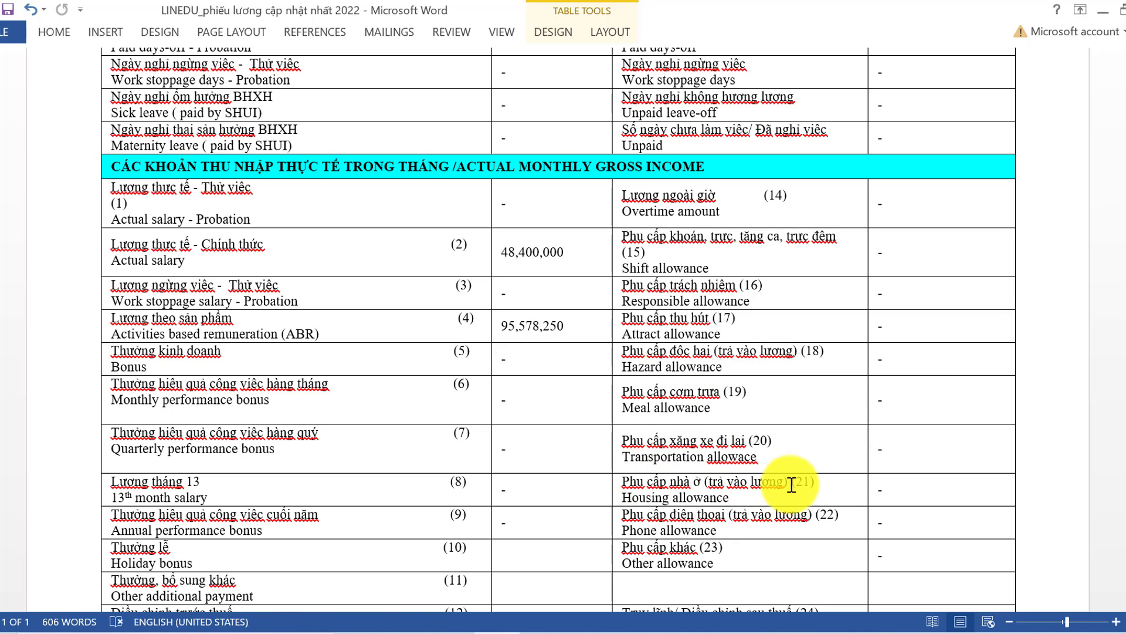
right_click(821, 482)
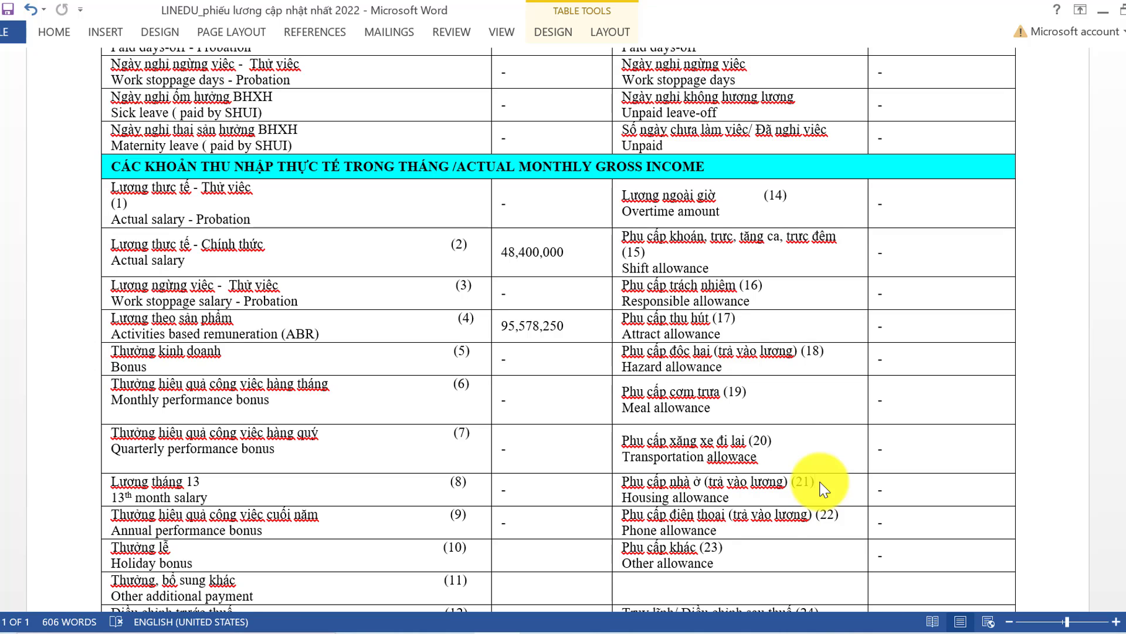
left_click(754, 526)
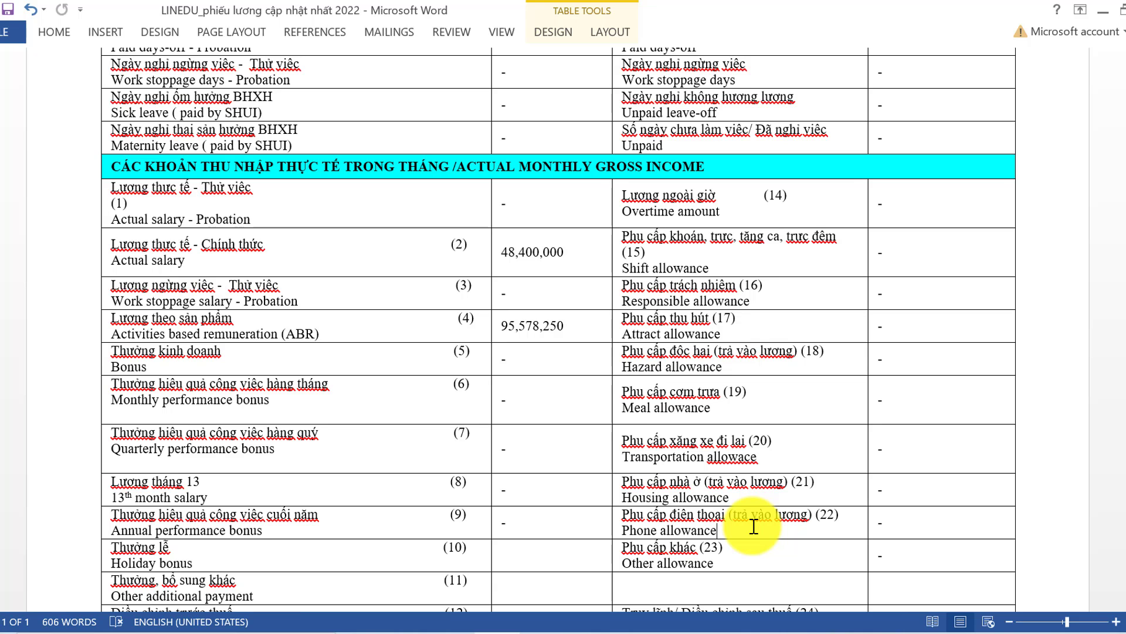
scroll(754, 526, "down", 3)
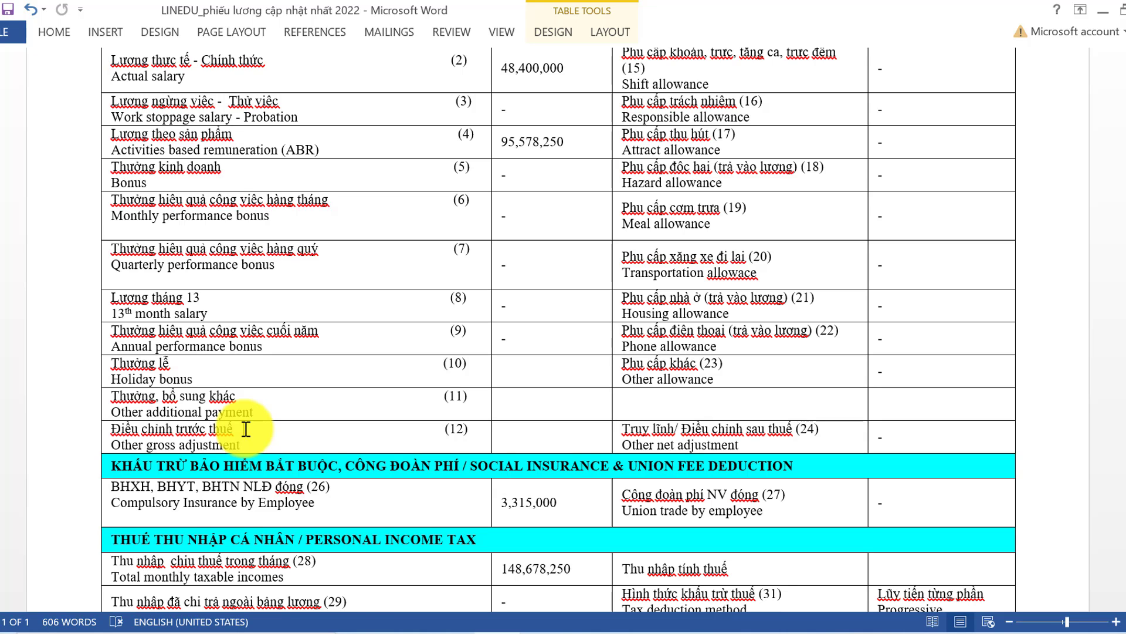
scroll(246, 430, "up", 3)
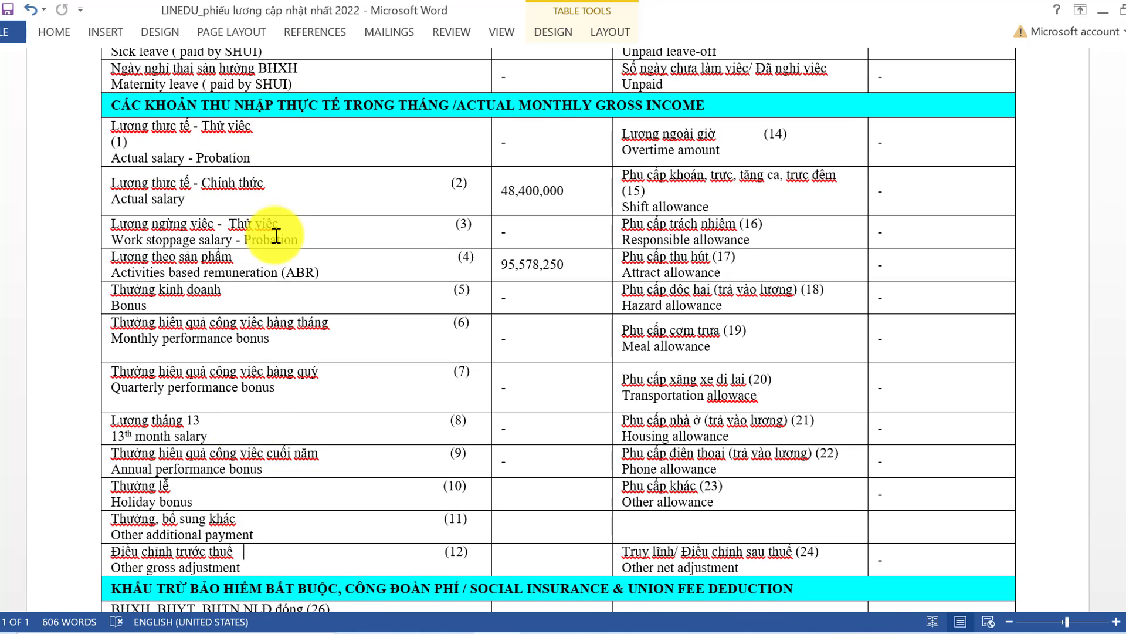
Examine the social insurance and union fee deduction section, covering compulsory employee insurance (26) and the employee's union fee (27).
scroll(276, 236, "down", 6)
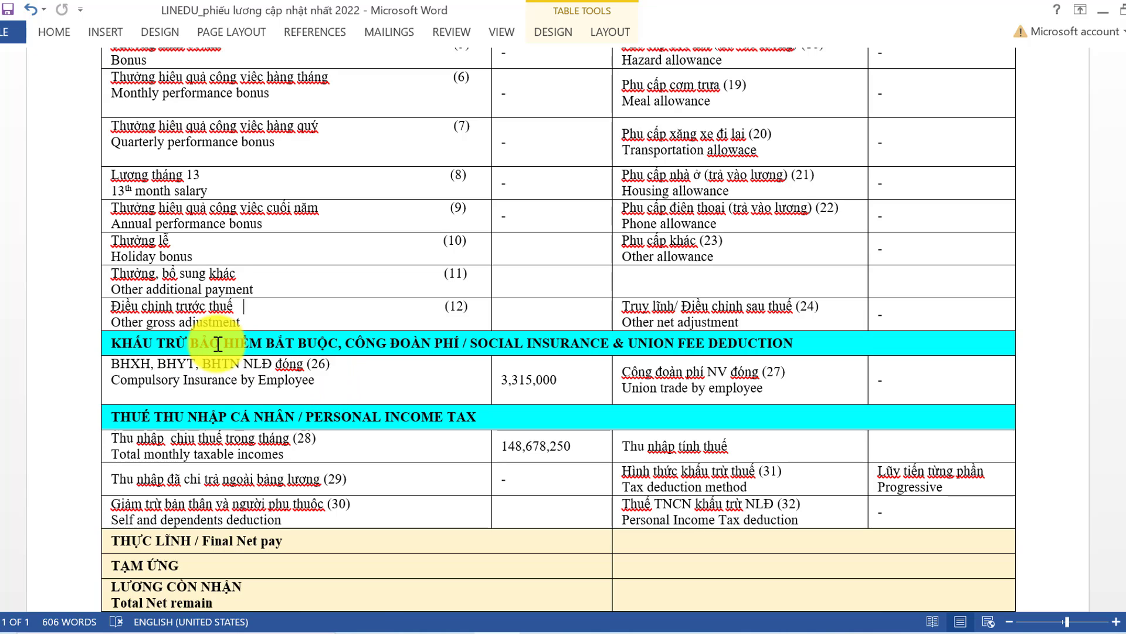
left_click_drag(225, 343, 305, 344)
left_click(395, 347)
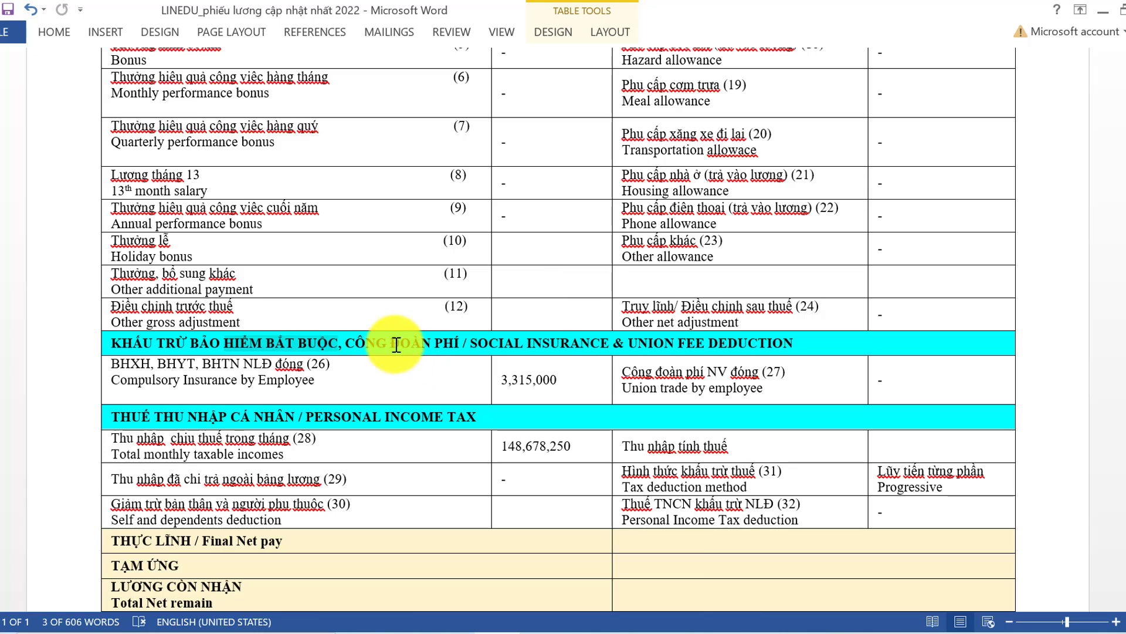
double_click(425, 344)
left_click(394, 361)
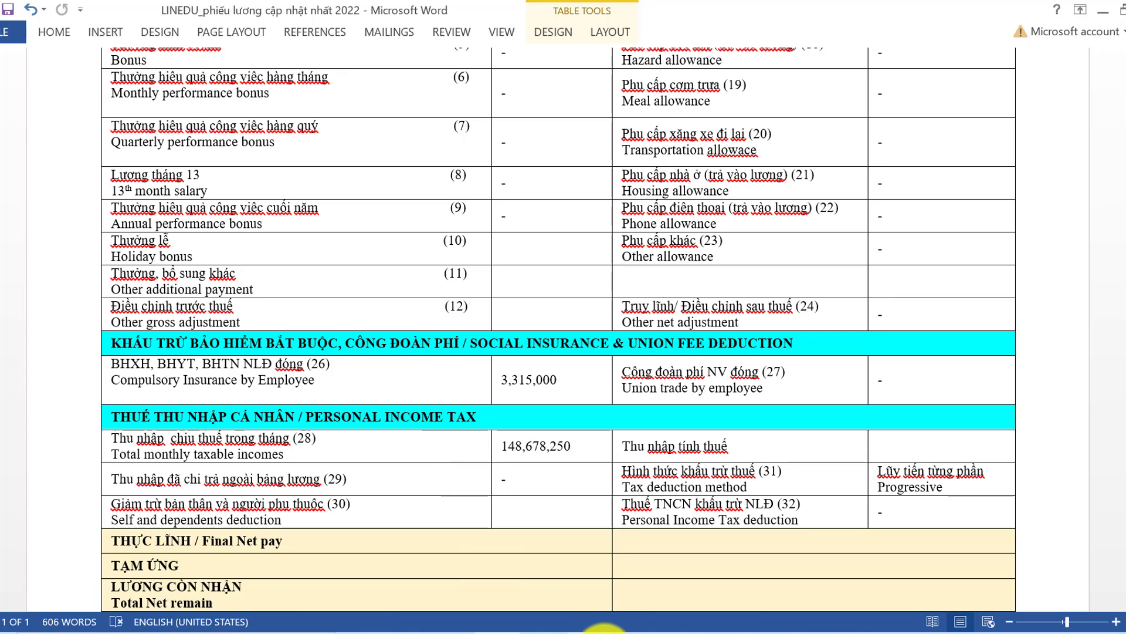
left_click(604, 632)
left_click(604, 631)
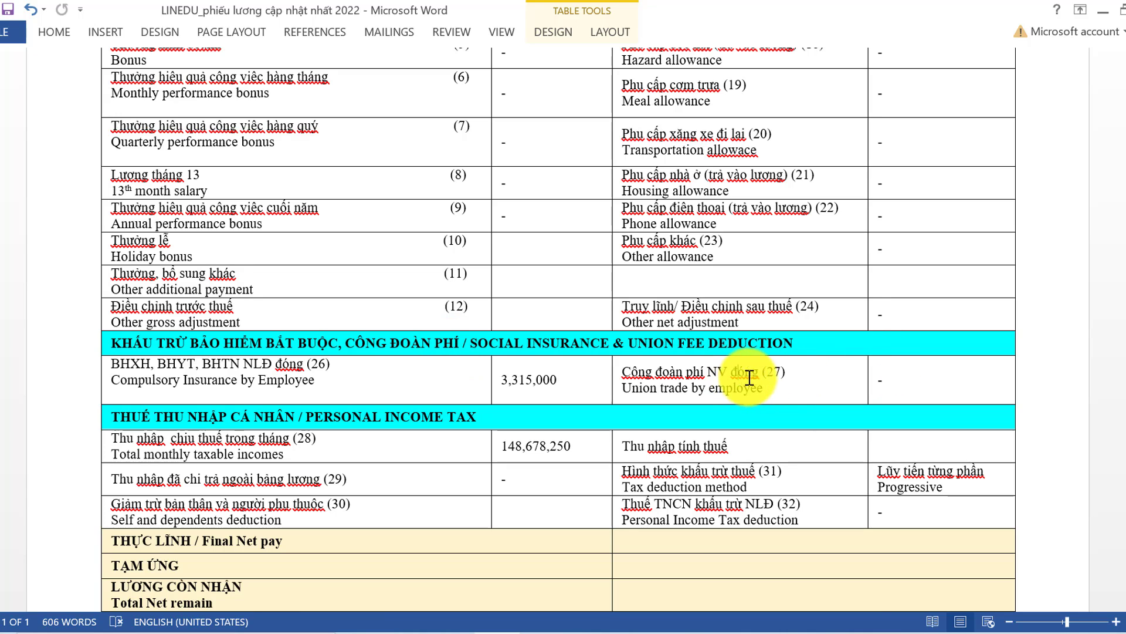
left_click(815, 364)
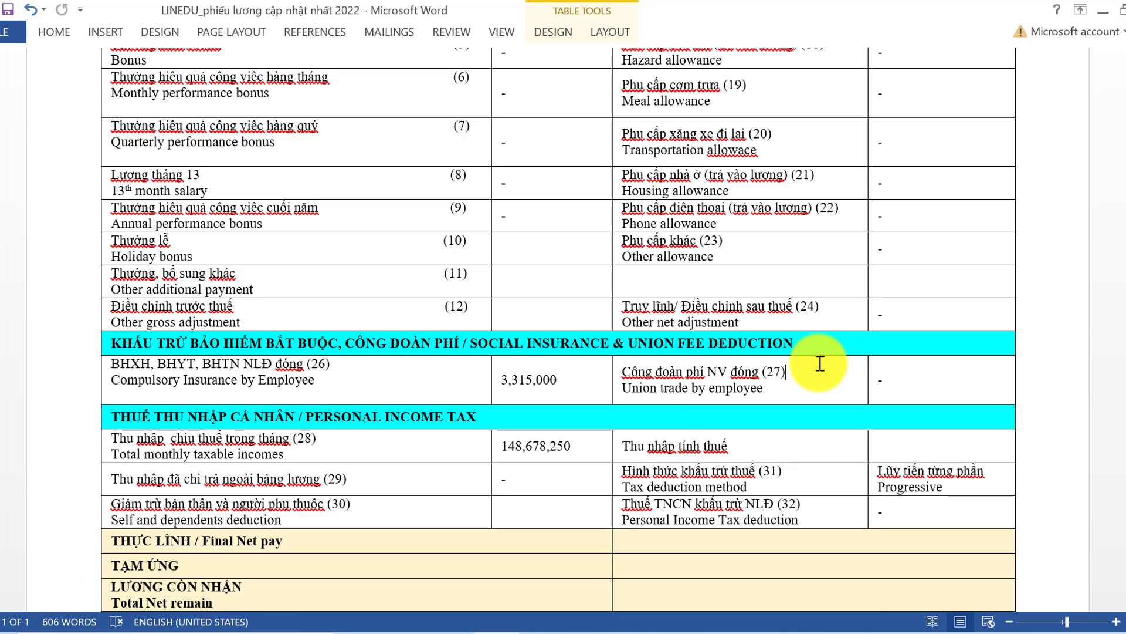
left_click_drag(684, 393, 708, 389)
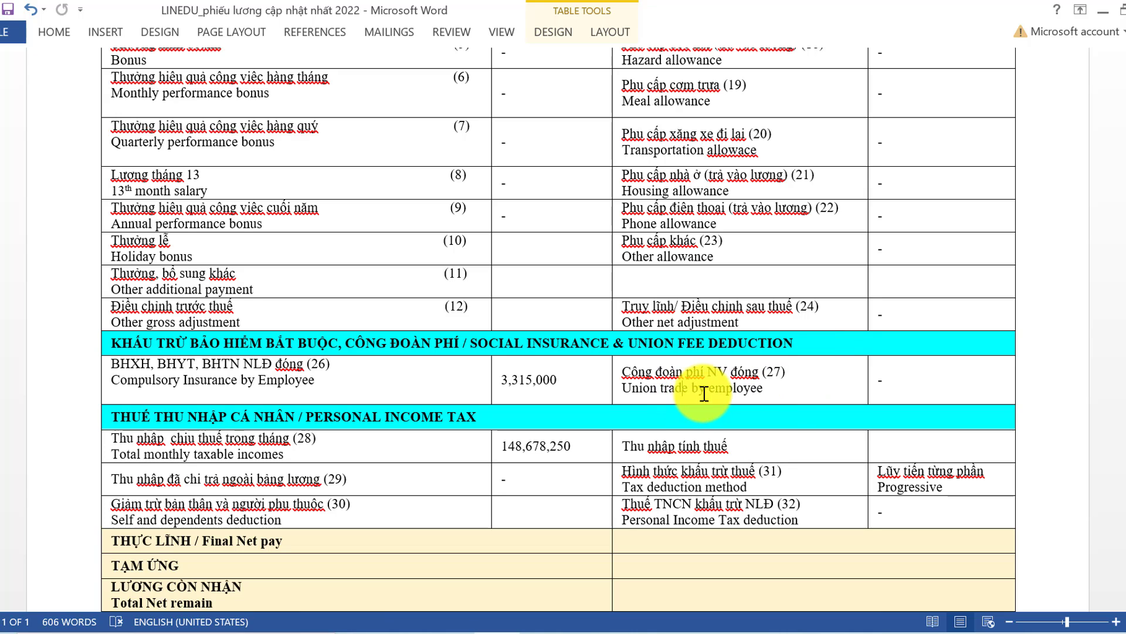
left_click(791, 398)
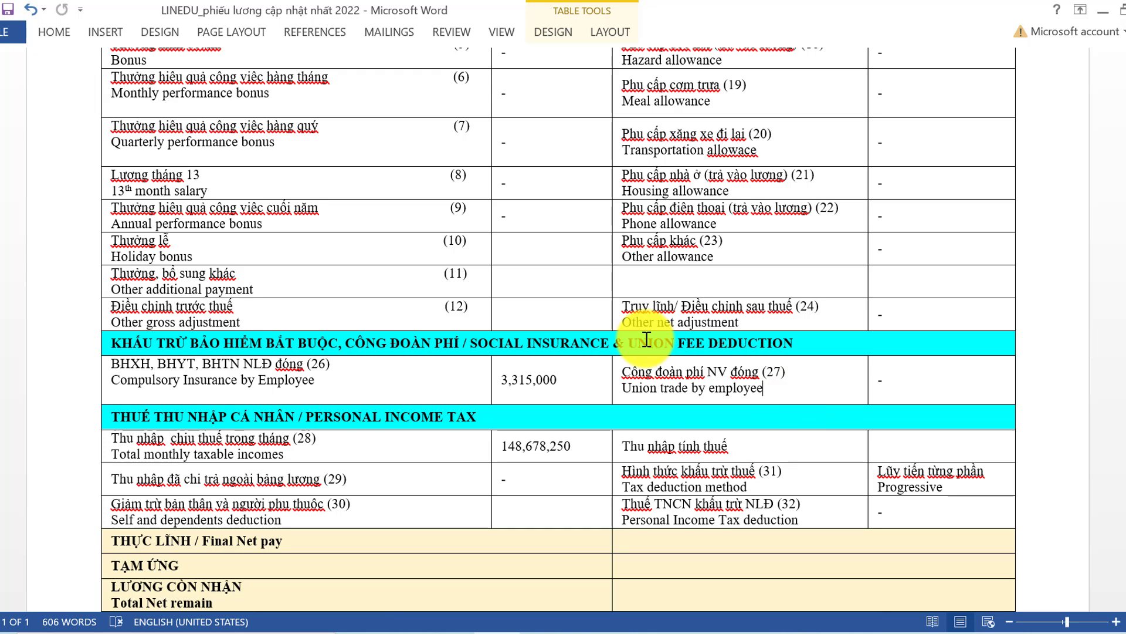
Examine the personal income tax section and compare total monthly taxable income (28) with the gross income items above it.
scroll(638, 341, "down", 2)
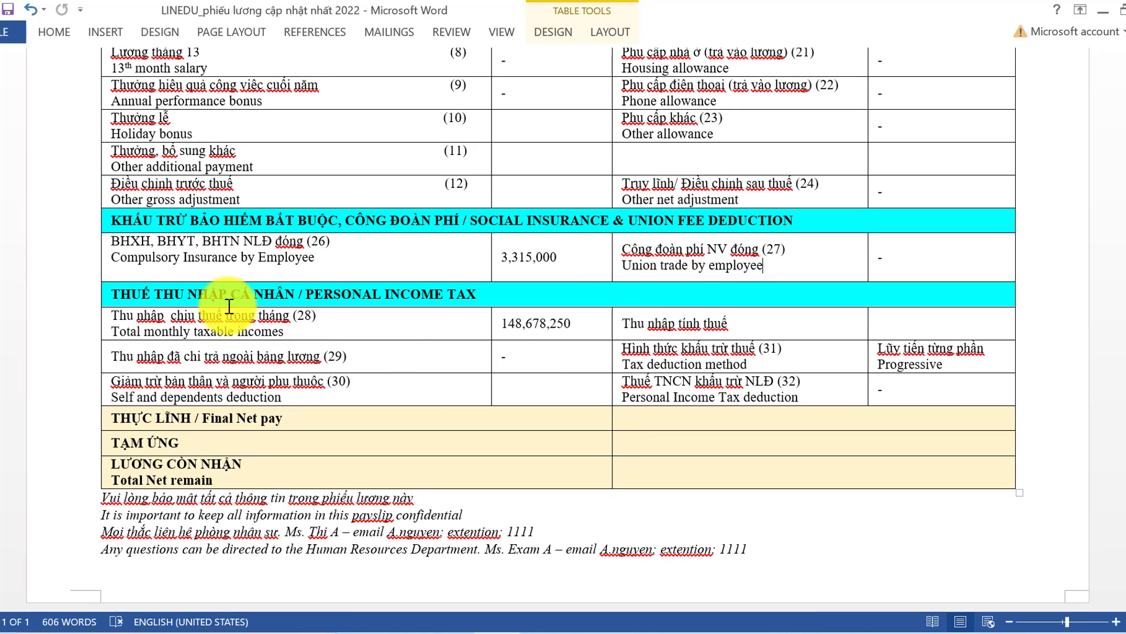
left_click_drag(233, 294, 441, 294)
left_click(462, 295)
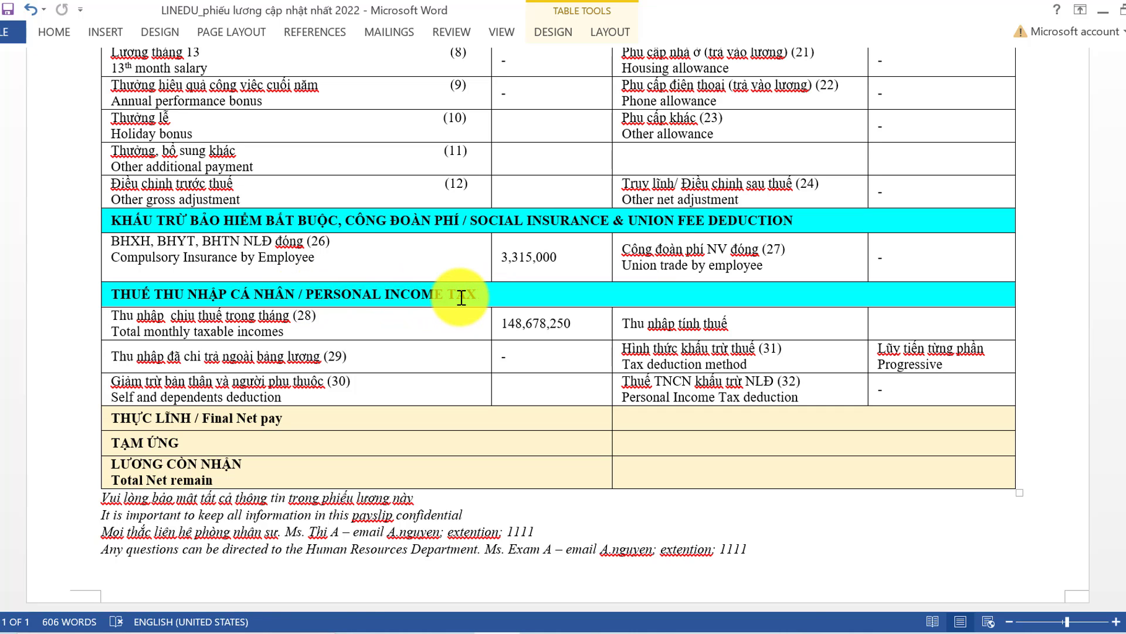
left_click(229, 315)
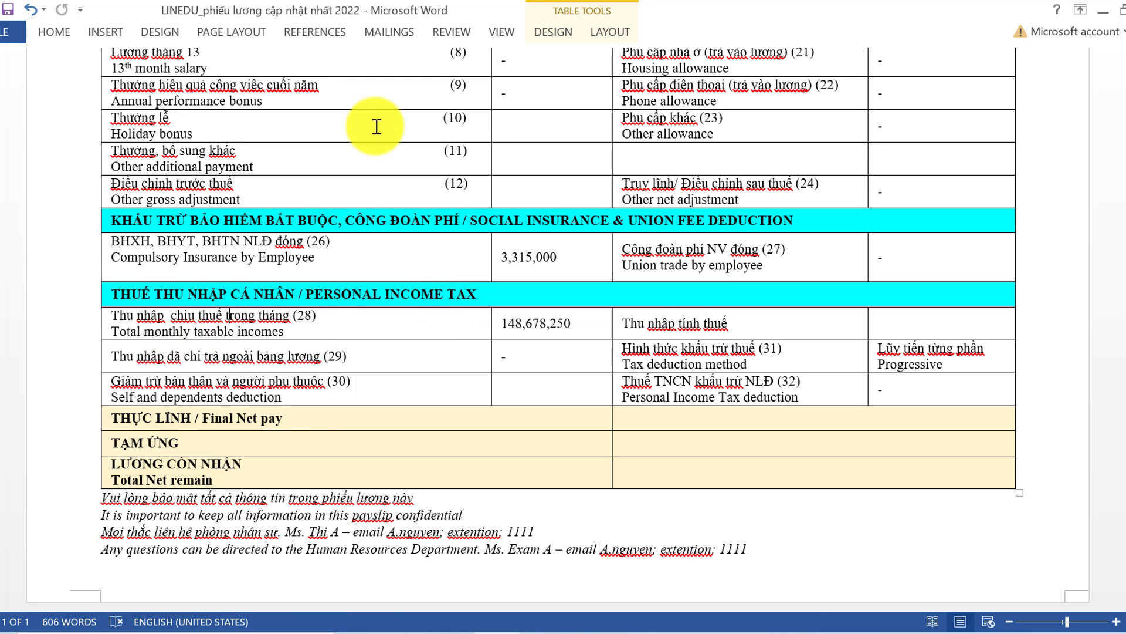
scroll(387, 135, "up", 12)
scroll(438, 281, "down", 3)
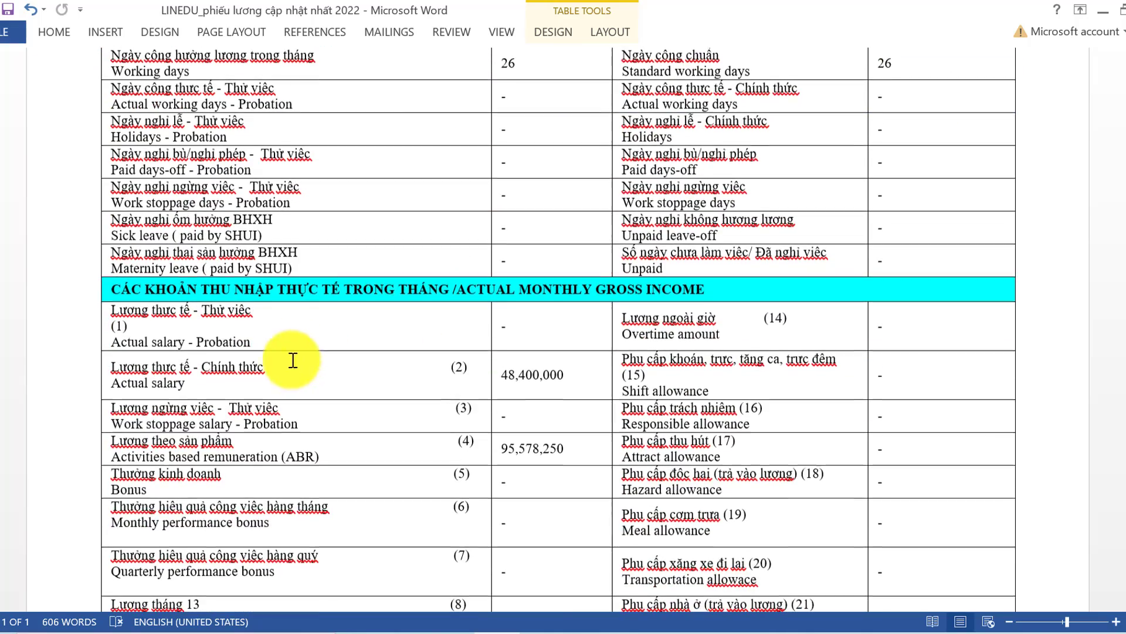
scroll(395, 326, "down", 4)
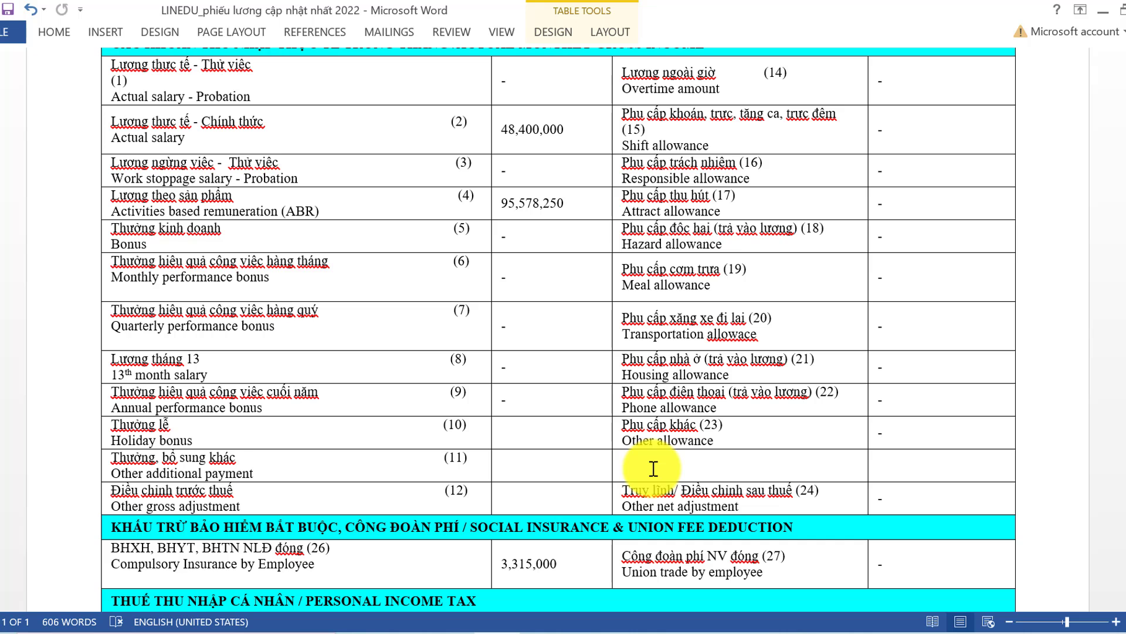
scroll(653, 468, "down", 3)
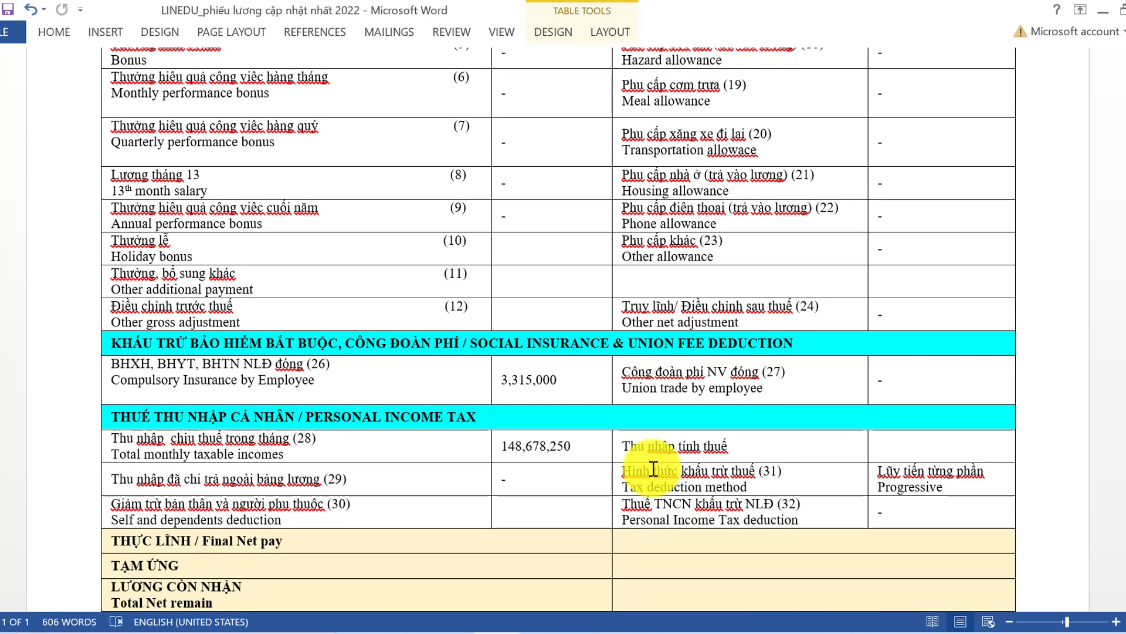